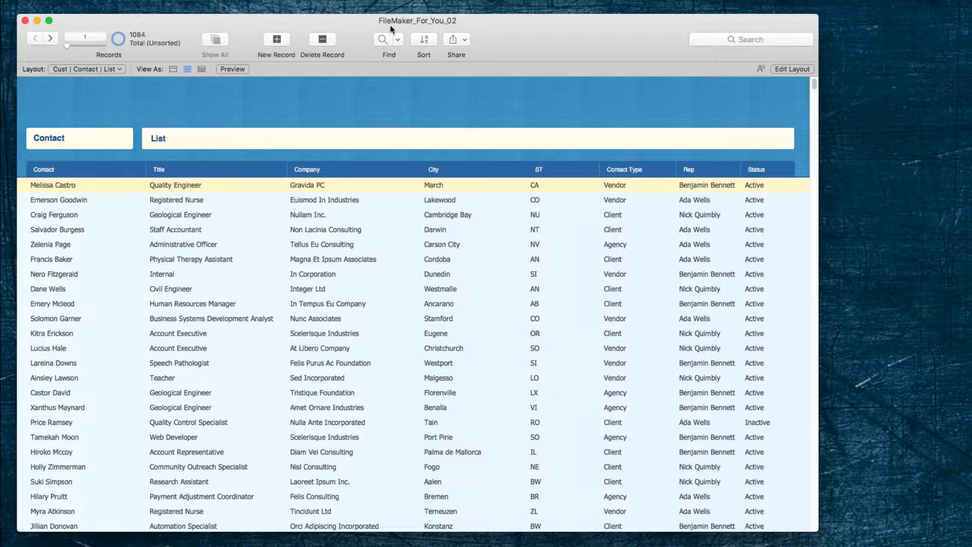
pyautogui.click(382, 39)
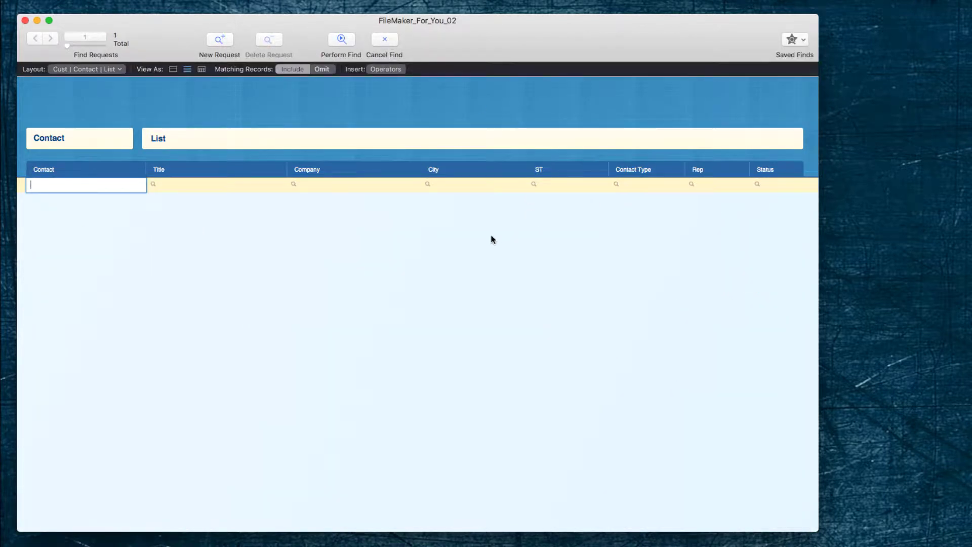
pyautogui.click(704, 185)
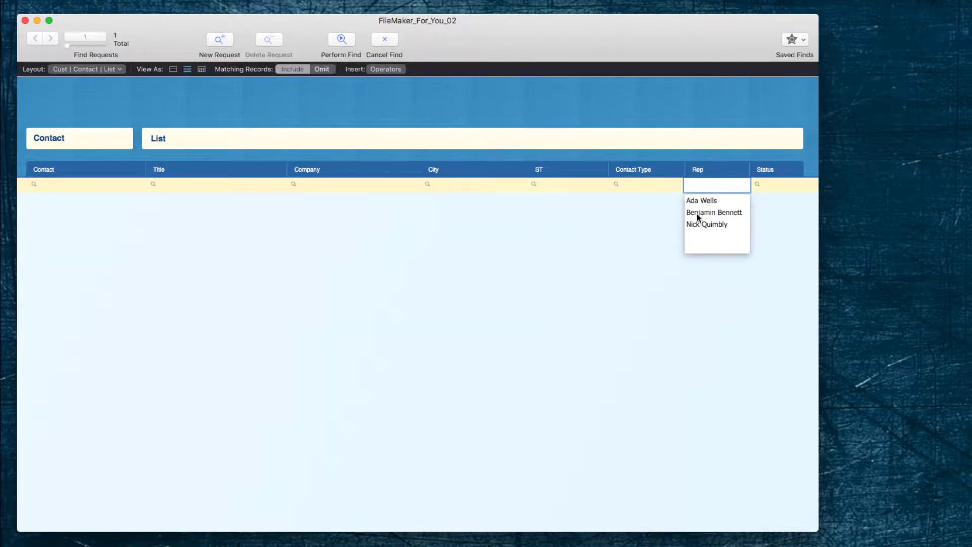
pyautogui.click(697, 215)
pyautogui.press('Tab')
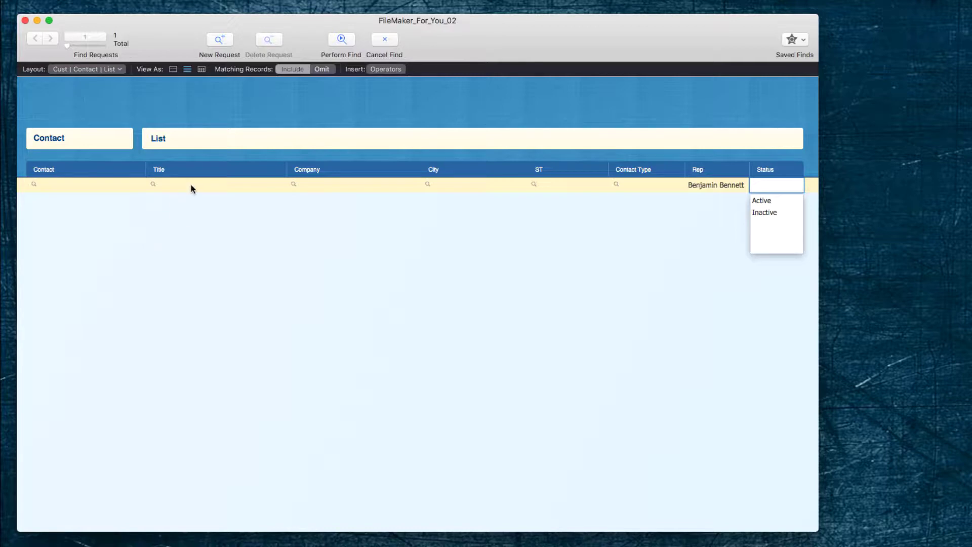
pyautogui.click(192, 185)
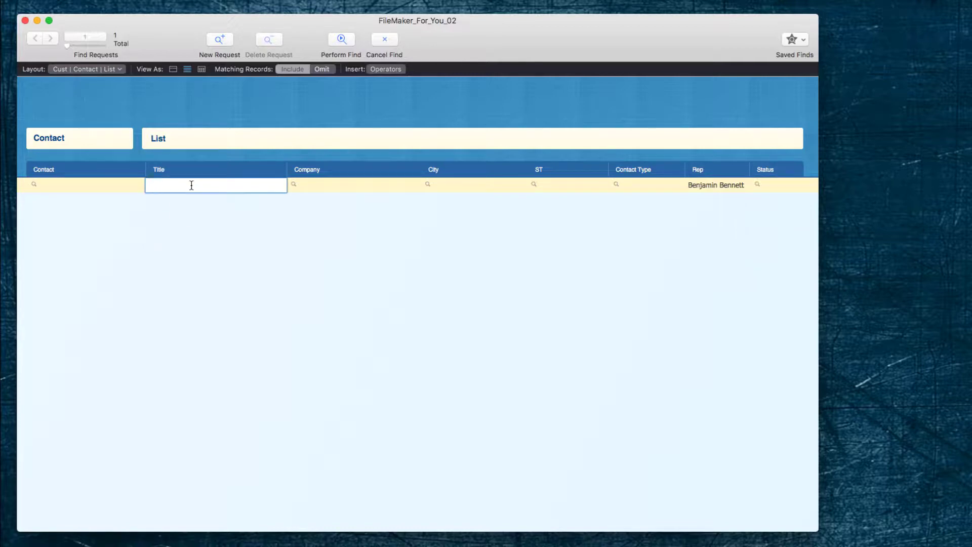
pyautogui.write('Market')
pyautogui.write('ing')
pyautogui.press('Return')
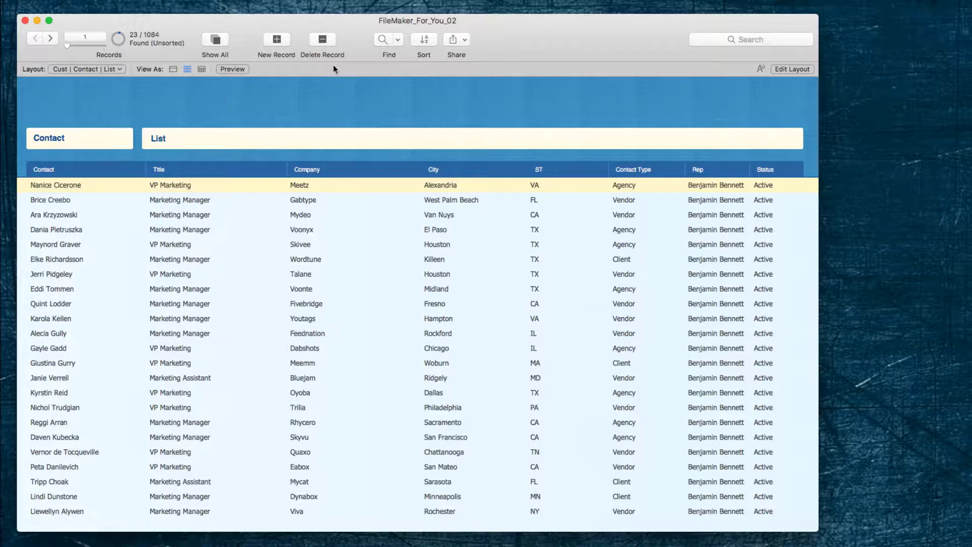
# - Run a two-request find for Title 'Marketing' or Title 'Sales', returning 69 records
pyautogui.click(386, 39)
pyautogui.click(177, 188)
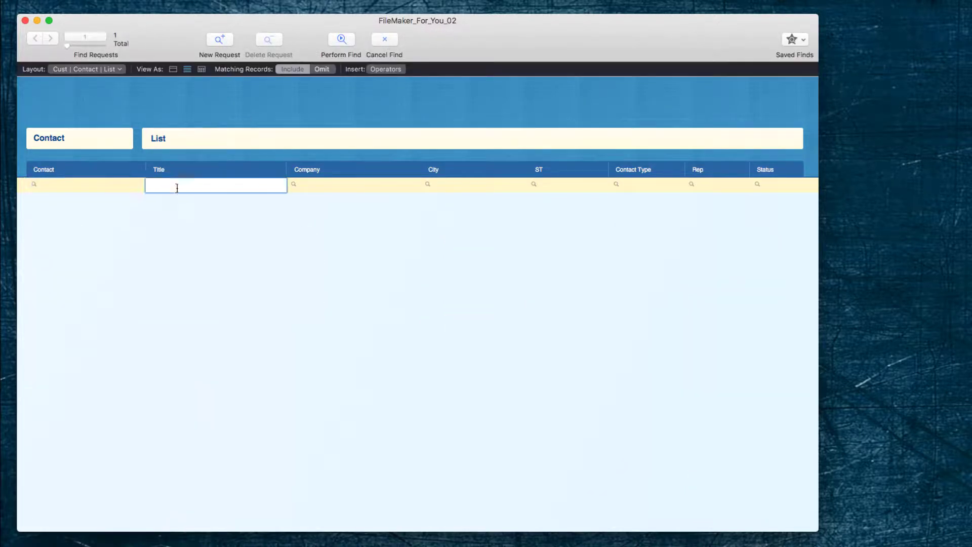
pyautogui.write('Marke')
pyautogui.write('ting')
pyautogui.click(486, 11)
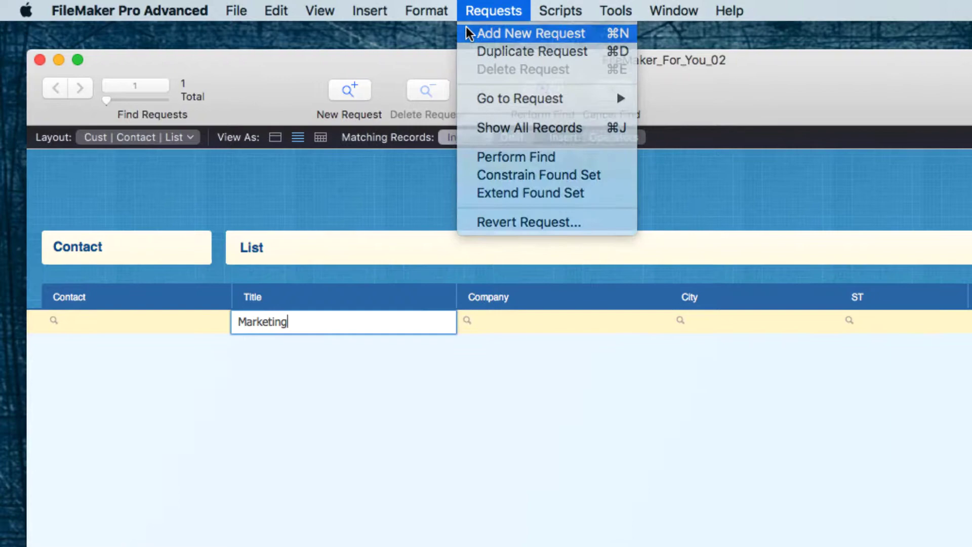
pyautogui.click(466, 27)
pyautogui.write('Sales')
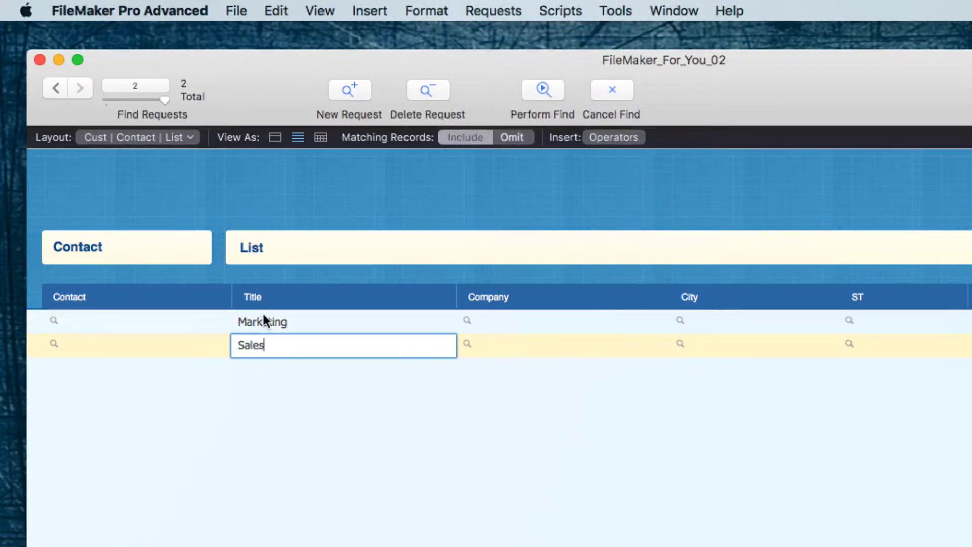
pyautogui.press('Return')
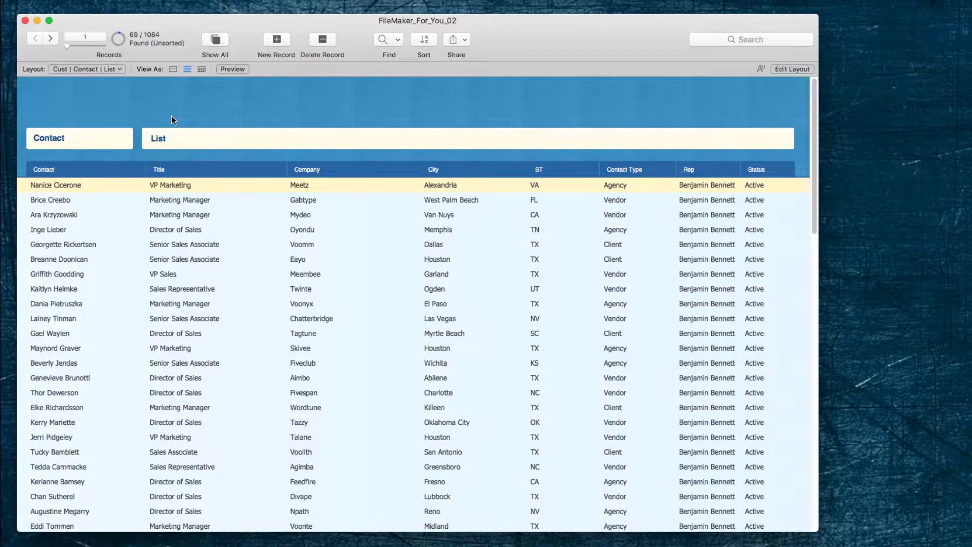
# - Find contacts whose Title contains 'Marketing'
pyautogui.click(383, 40)
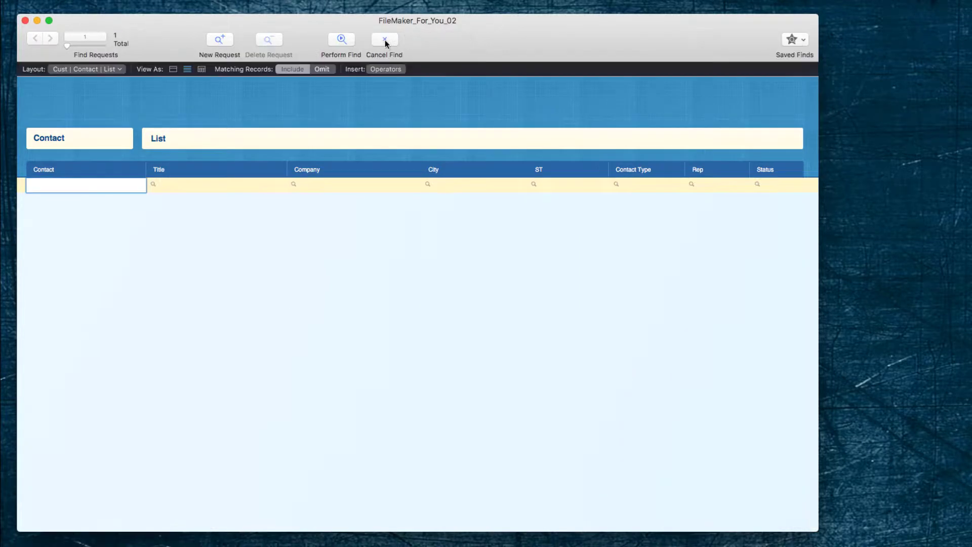
pyautogui.click(205, 183)
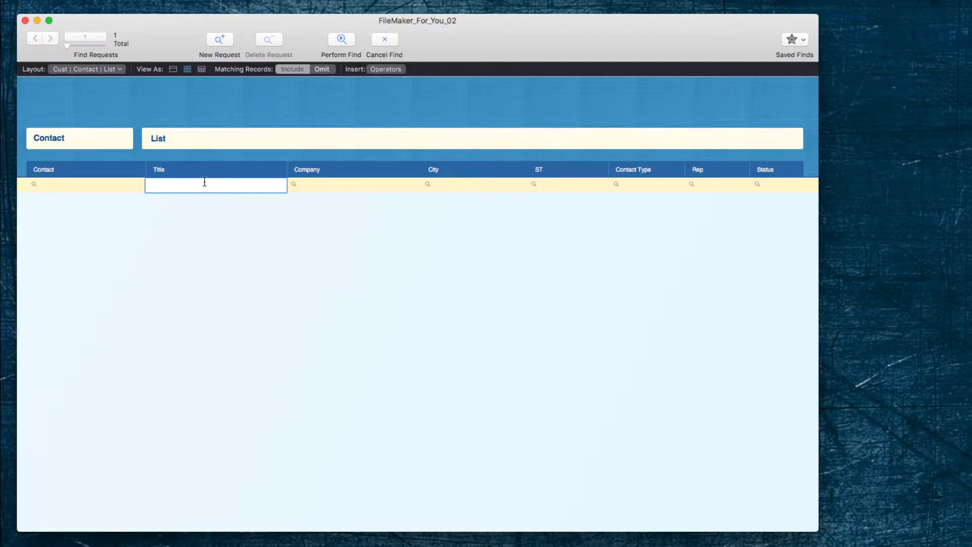
pyautogui.write('Marketing')
pyautogui.press('Return')
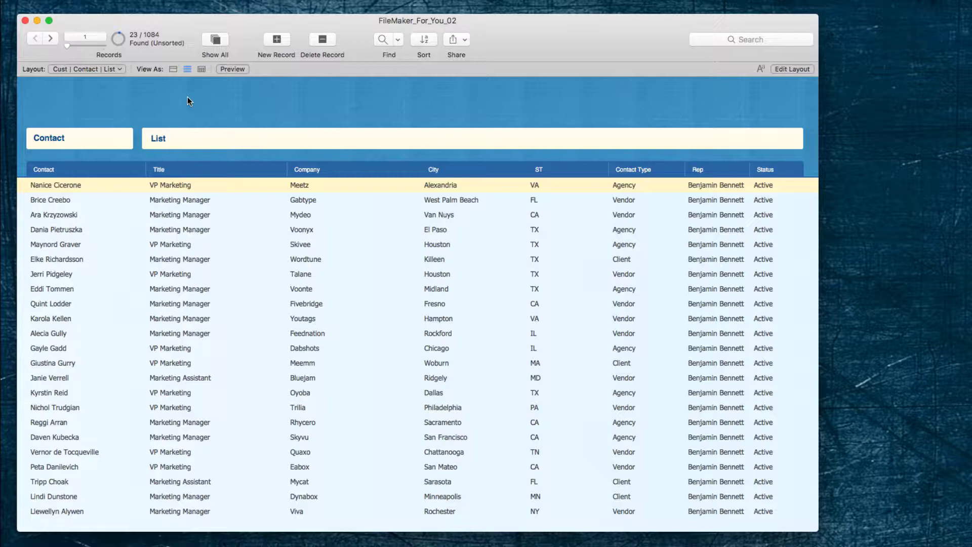
# - Extend the found set with Title 'Sales' contacts, totalling 69 of 1084
pyautogui.click(386, 39)
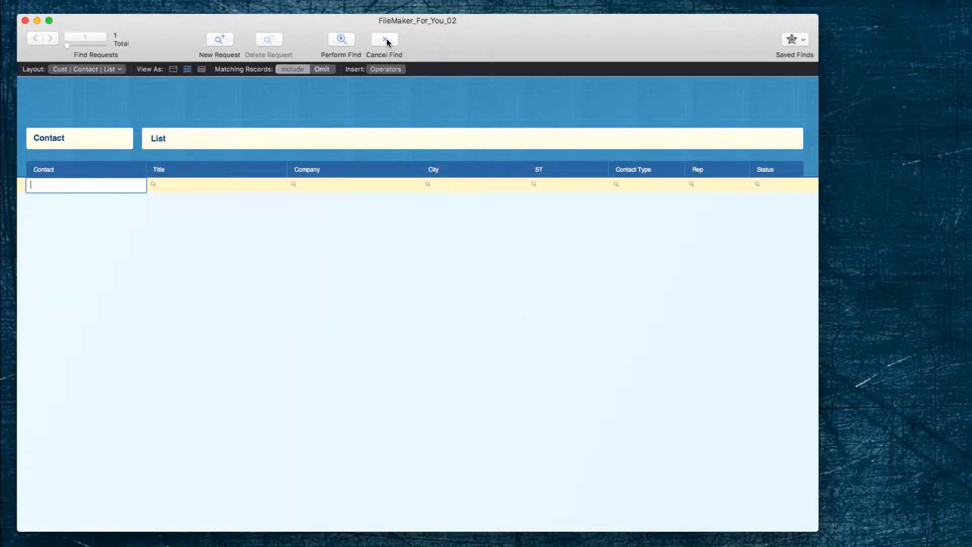
pyautogui.click(182, 188)
pyautogui.write('Sale')
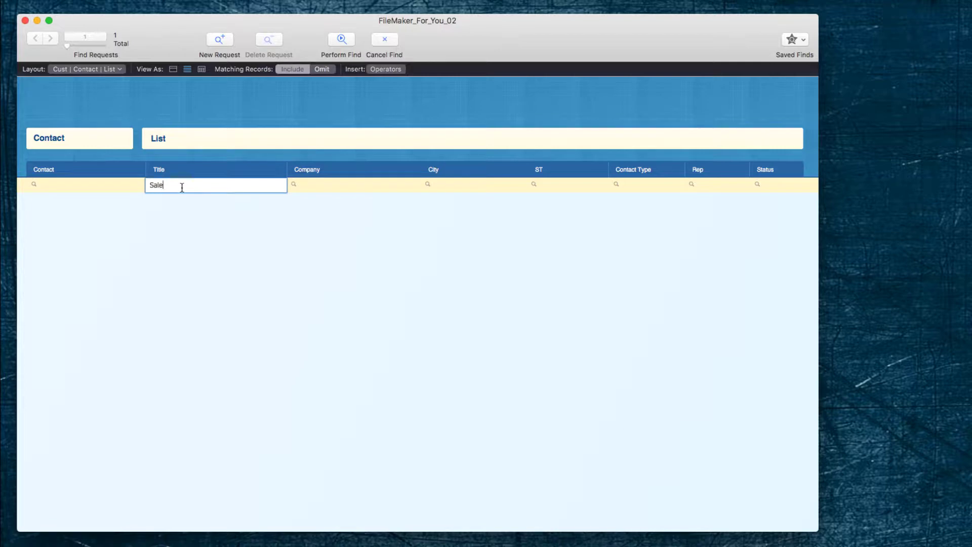
pyautogui.write('s')
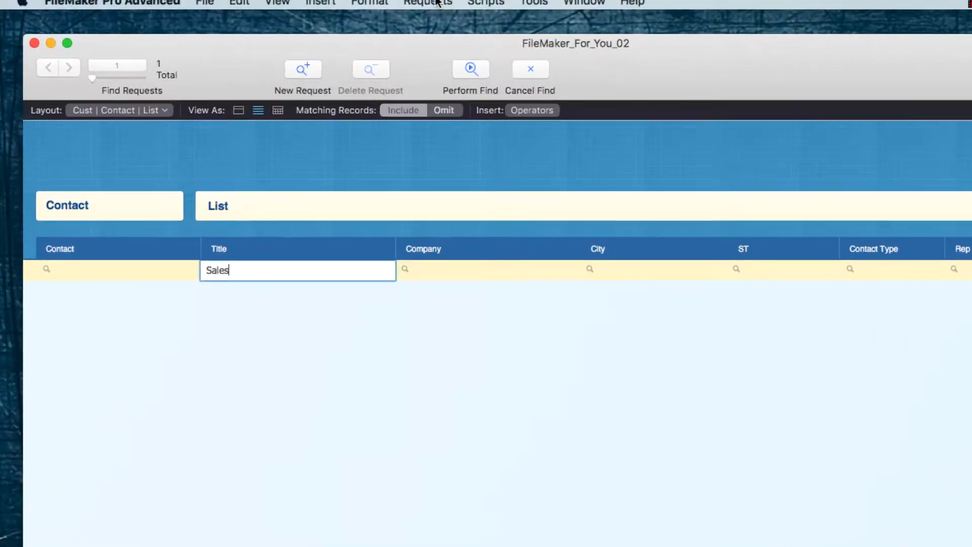
pyautogui.click(557, 12)
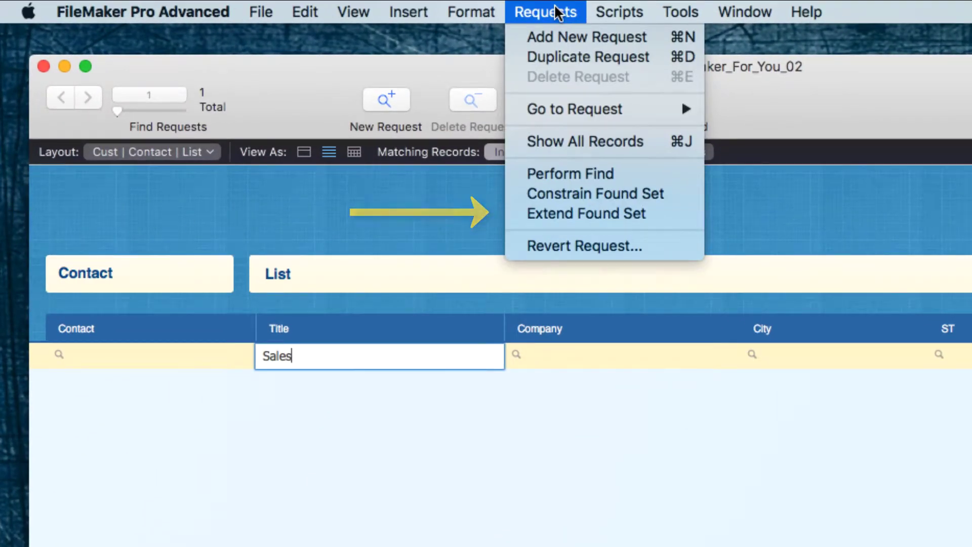
pyautogui.click(566, 217)
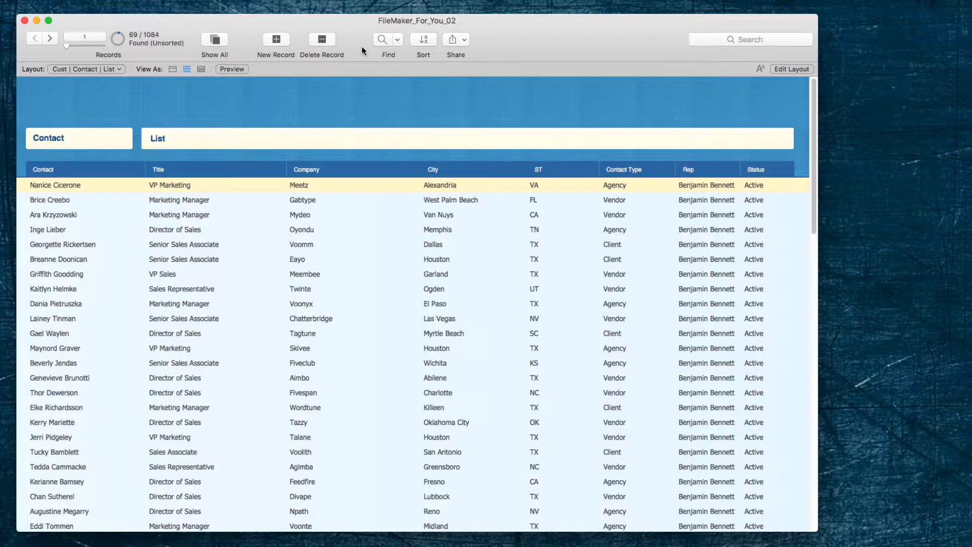
# - Start a find and paste 'Account Coordinator' into Title from the field index
pyautogui.click(381, 39)
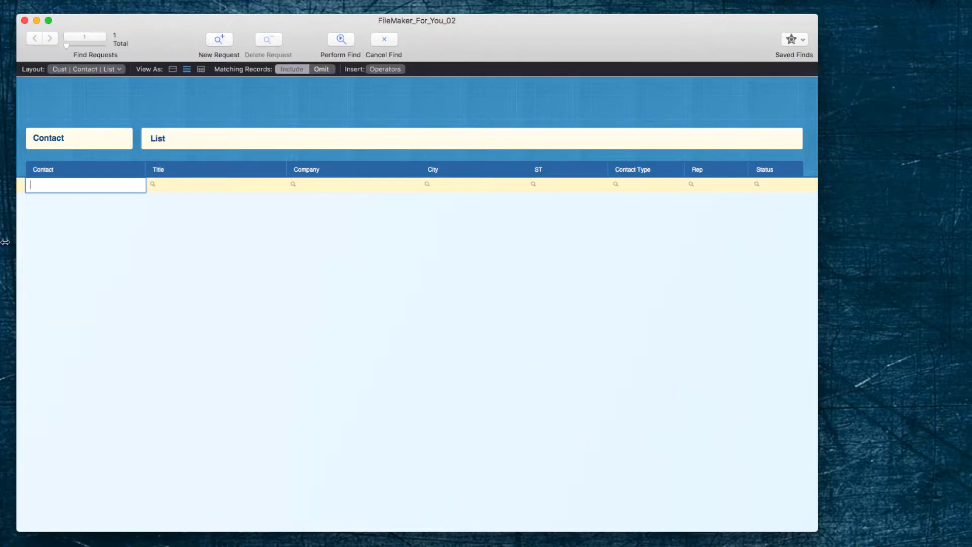
pyautogui.click(215, 184)
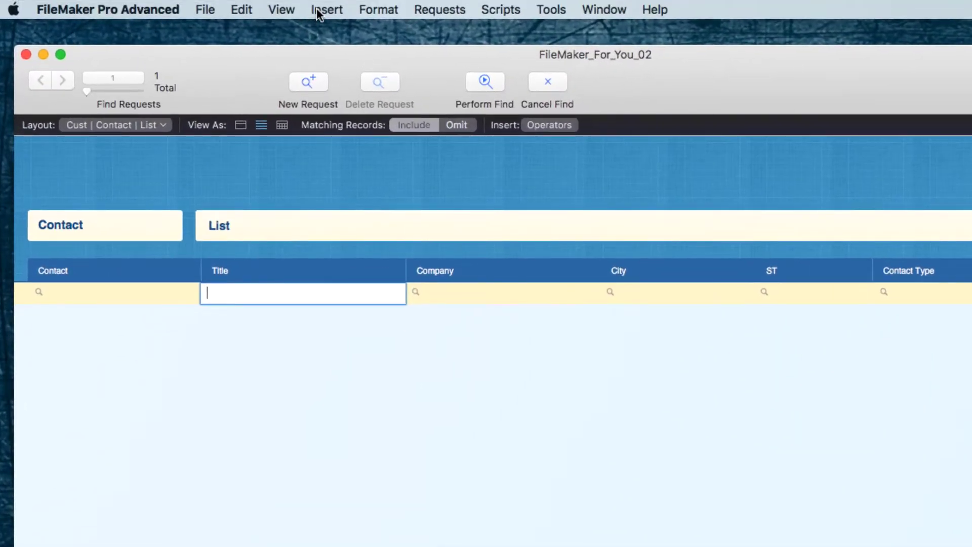
pyautogui.click(317, 11)
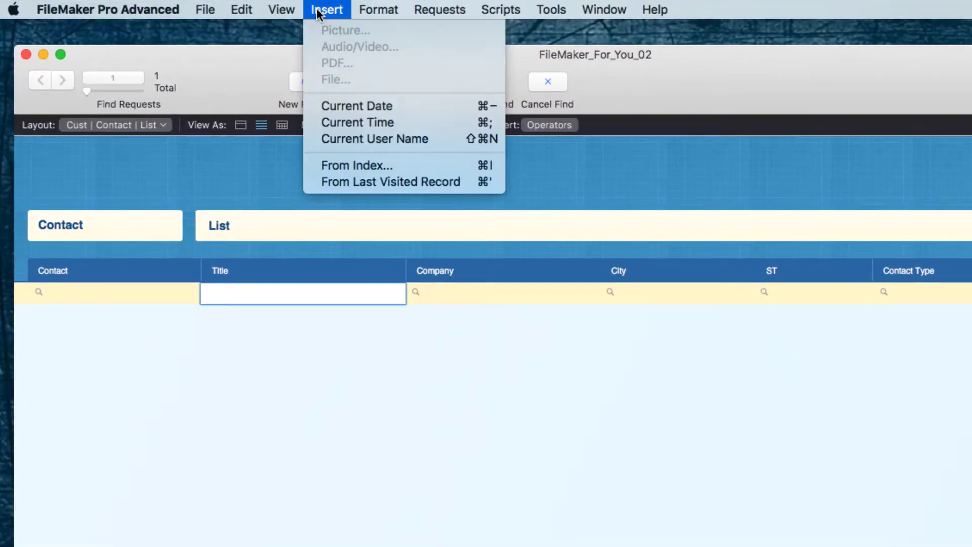
pyautogui.click(328, 165)
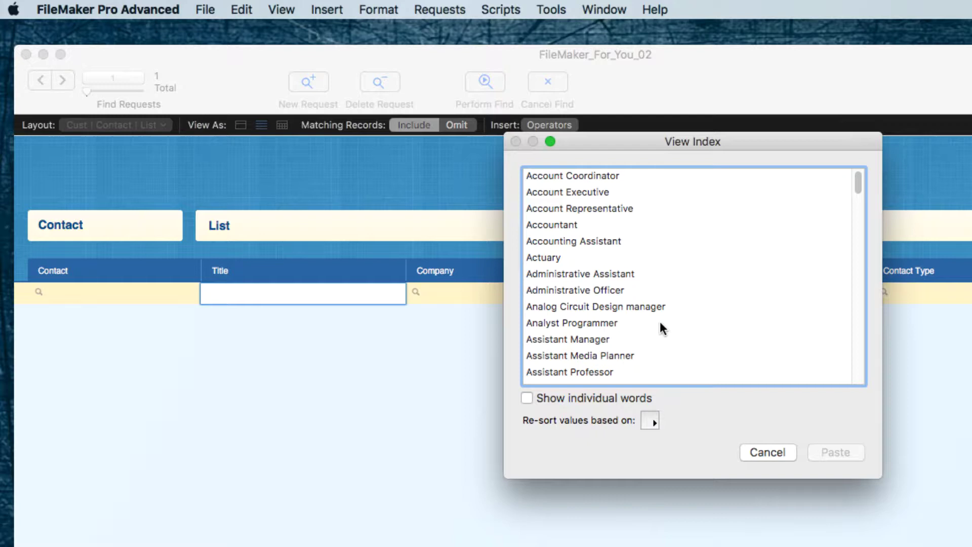
pyautogui.moveTo(744, 144); pyautogui.dragTo(590, 159)
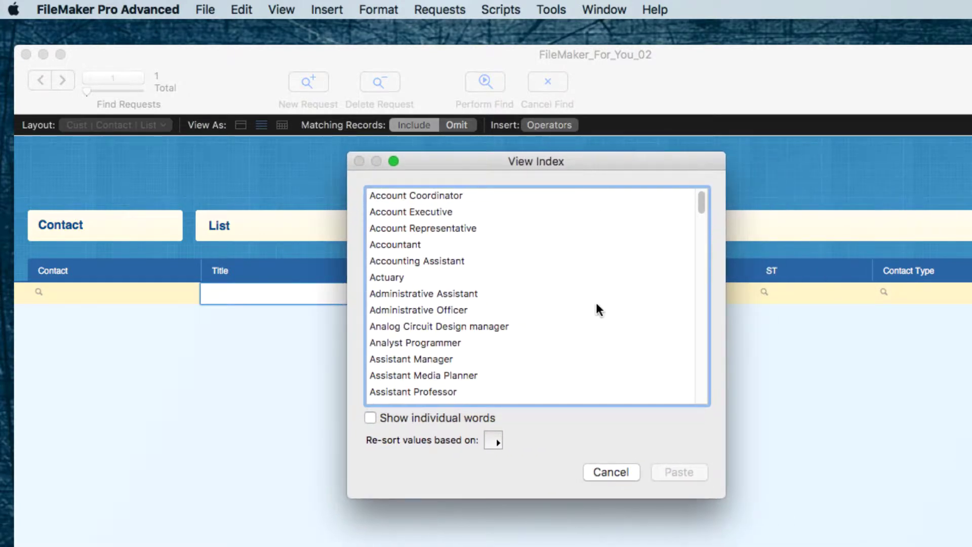
pyautogui.scroll(-5, 599, 326)
pyautogui.scroll(-1, 599, 326)
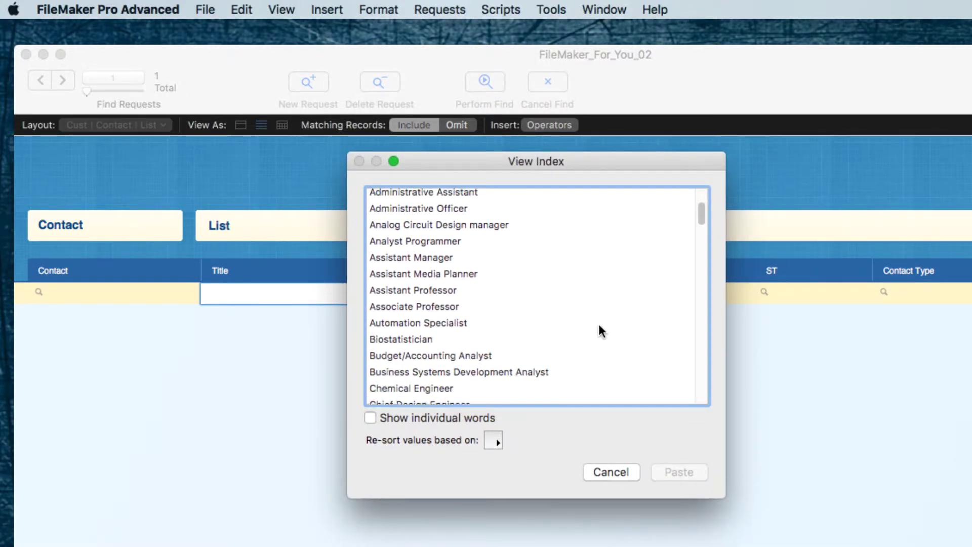
pyautogui.scroll(3, 599, 325)
pyautogui.scroll(3, 600, 328)
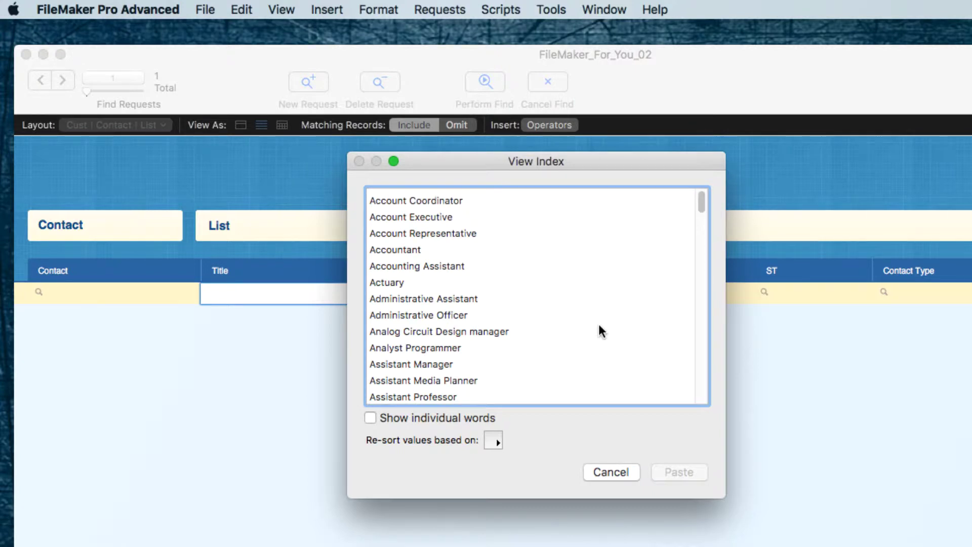
pyautogui.click(458, 194)
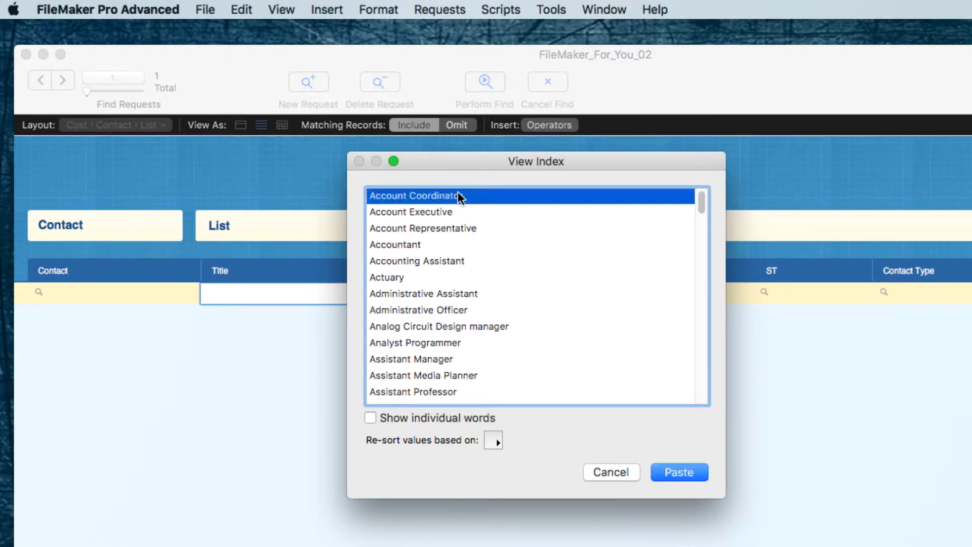
pyautogui.click(679, 472)
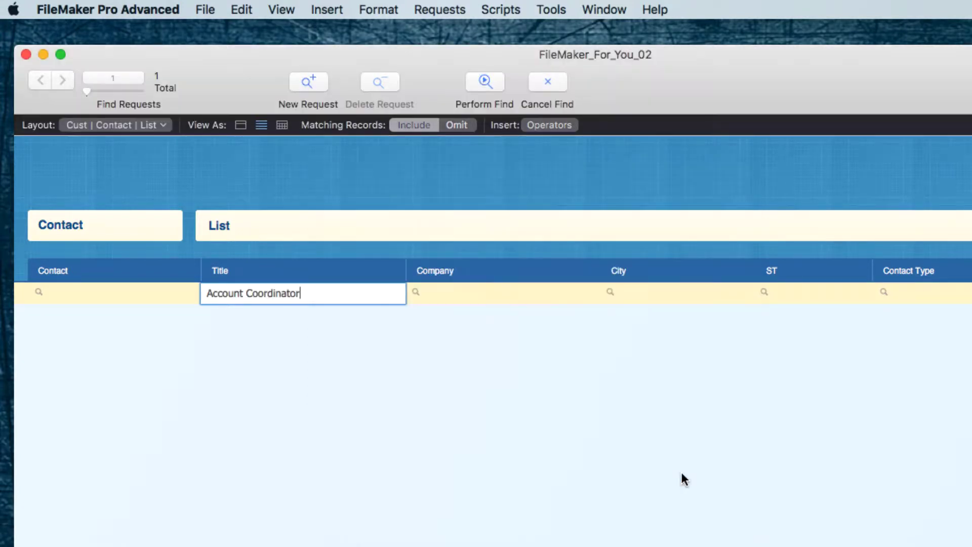
# - Add a second find request with Title 'Account Executive' from the index
pyautogui.click(305, 79)
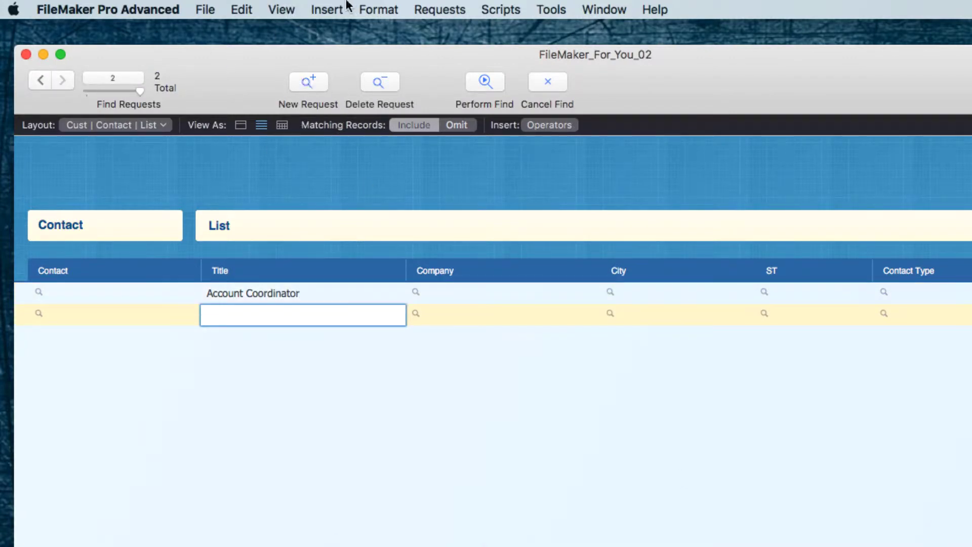
pyautogui.click(327, 10)
pyautogui.click(346, 168)
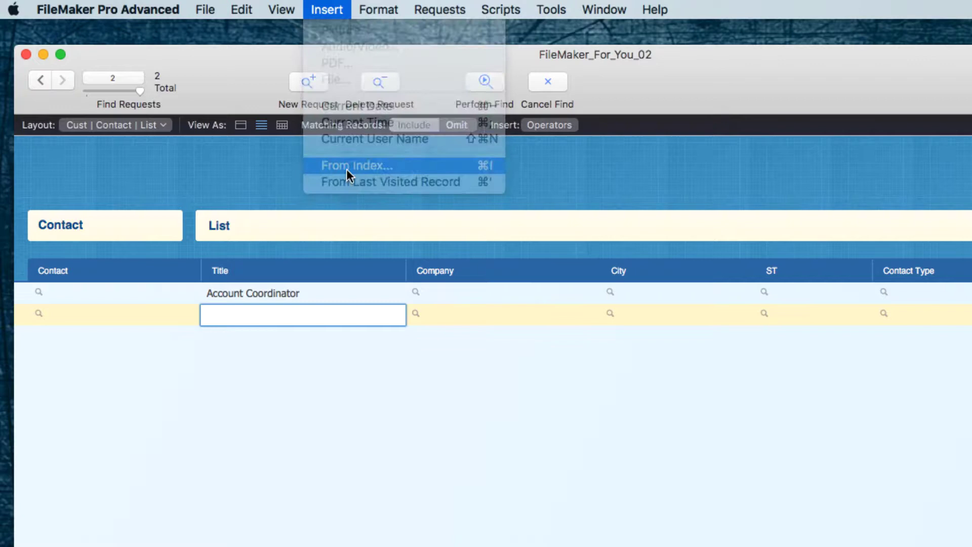
pyautogui.click(436, 213)
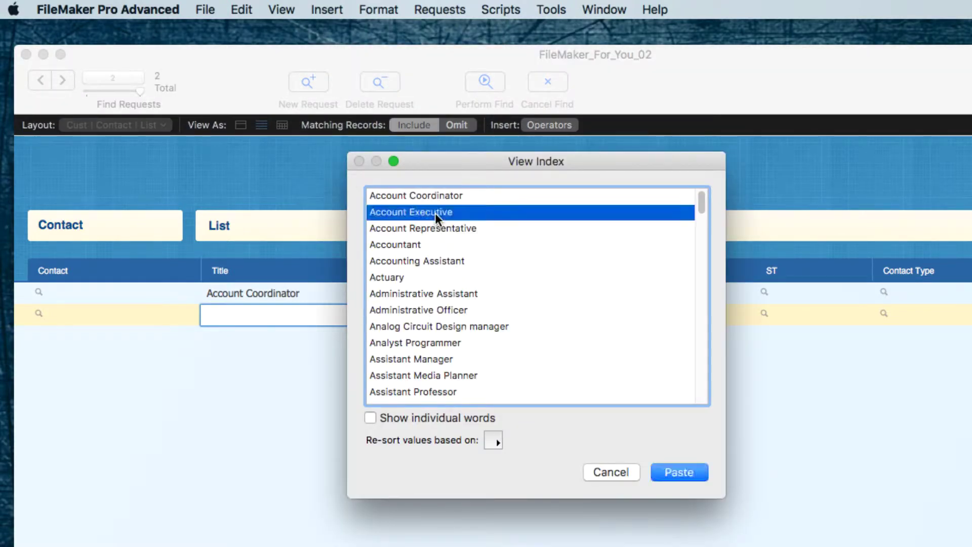
pyautogui.click(681, 472)
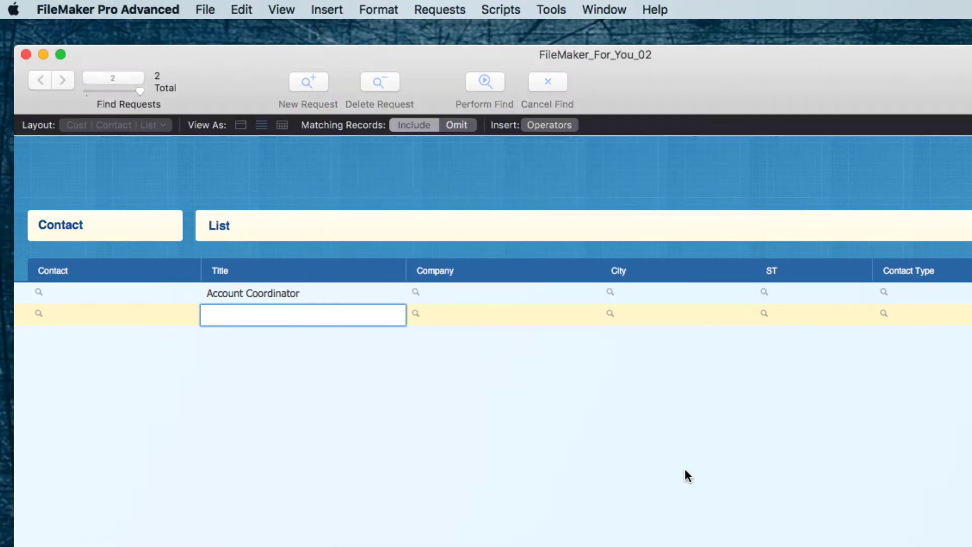
pyautogui.click(327, 9)
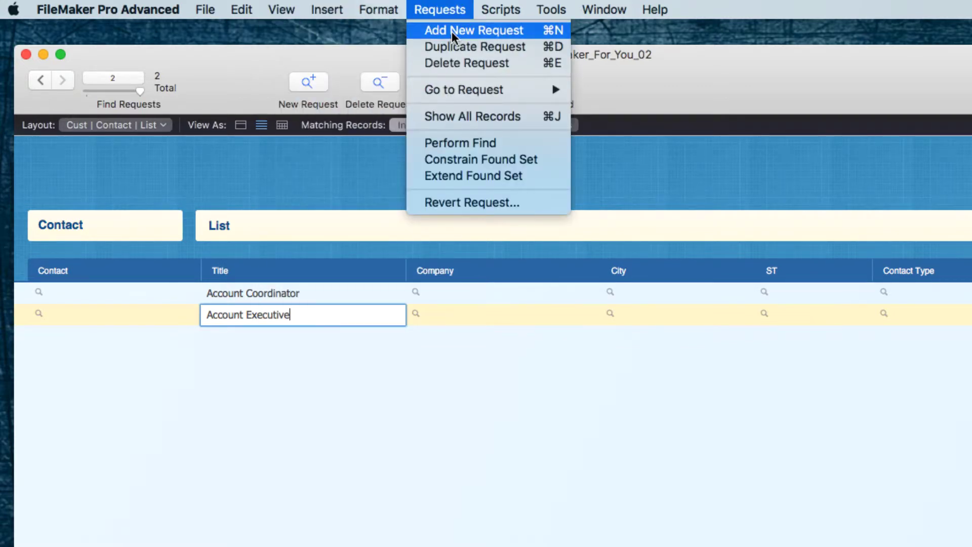
# - Add a third find request with Title 'Account Representative' from the index
pyautogui.click(452, 31)
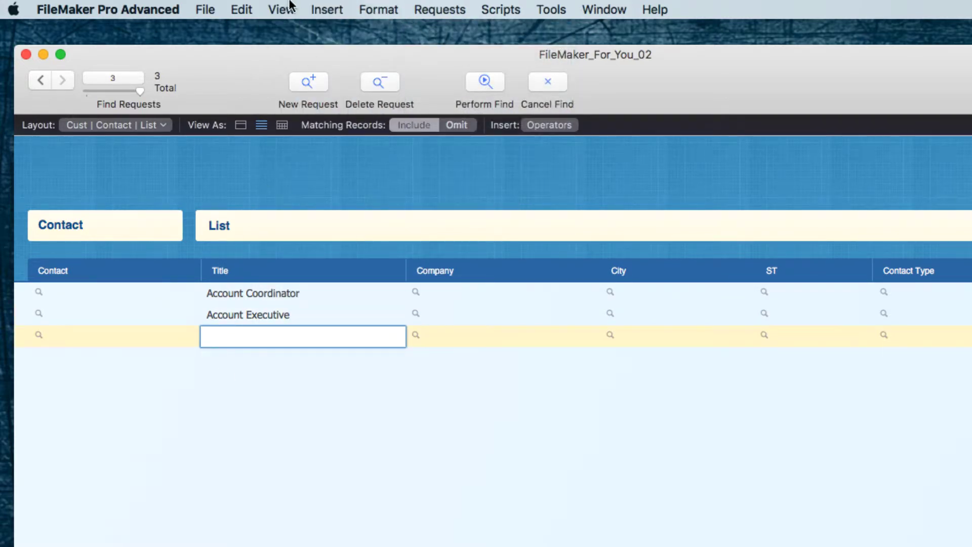
pyautogui.click(327, 9)
pyautogui.click(348, 165)
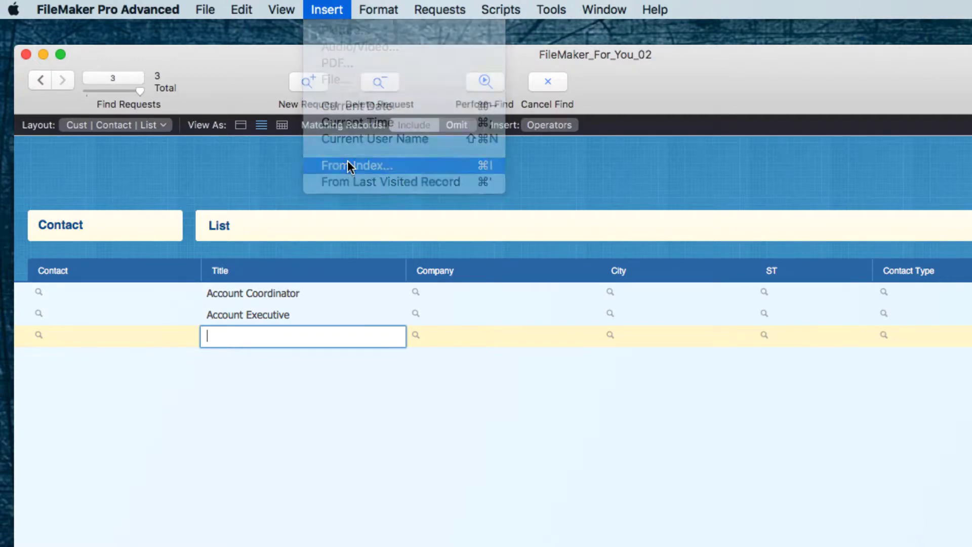
pyautogui.click(476, 230)
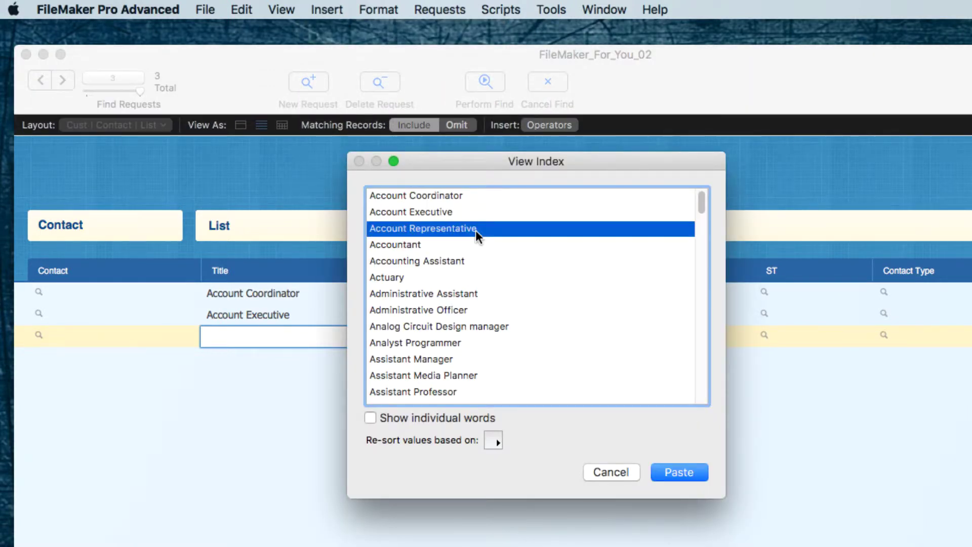
pyautogui.click(680, 472)
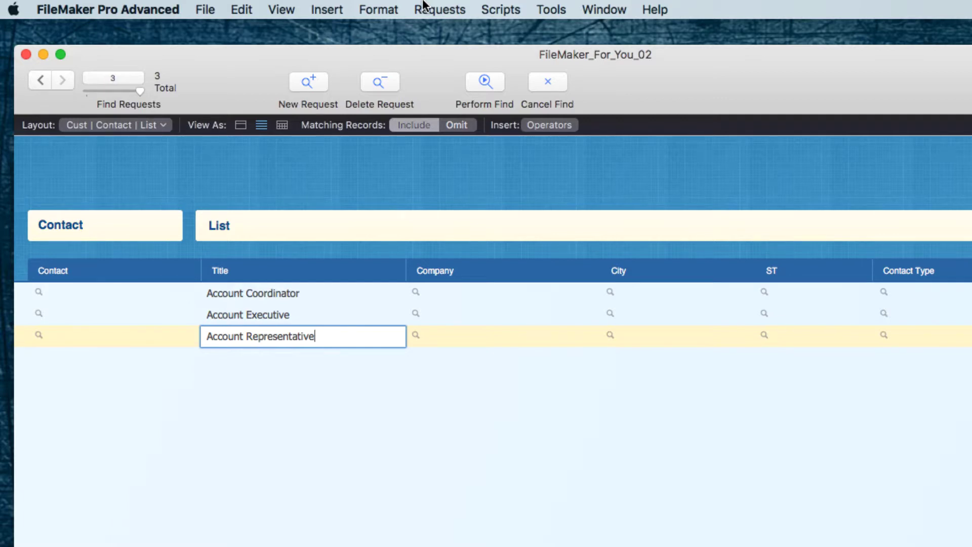
pyautogui.click(424, 5)
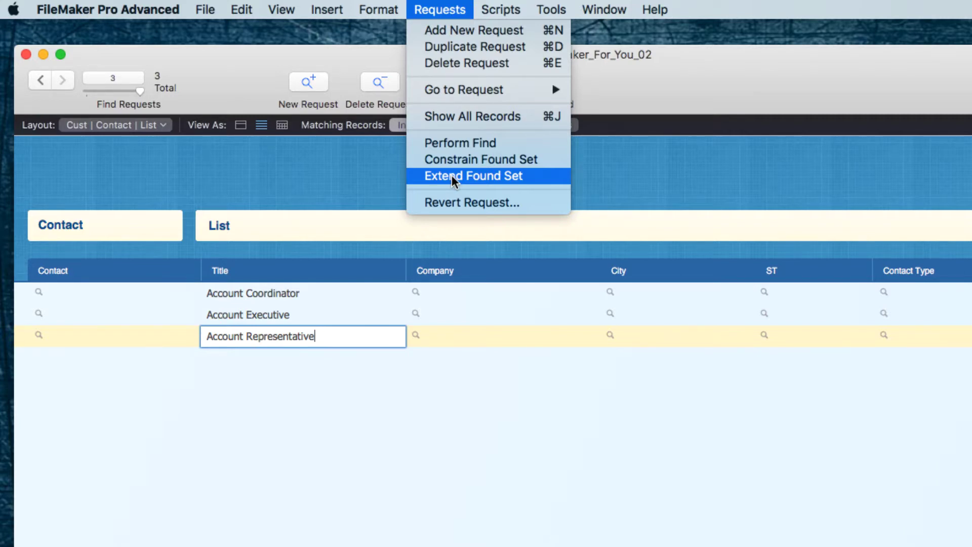
# - Extend the found set with the three account-title requests to 96 records and scroll the list
pyautogui.click(452, 175)
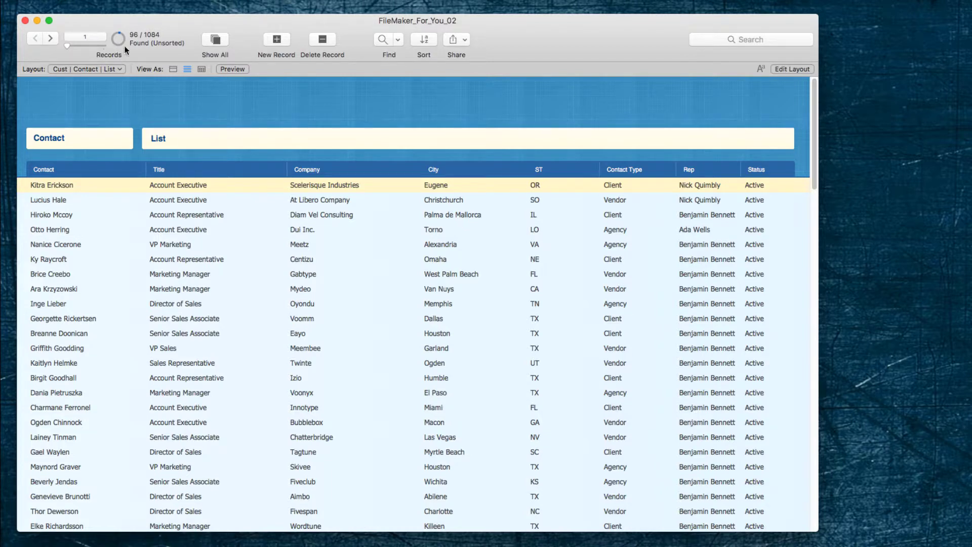
pyautogui.click(136, 46)
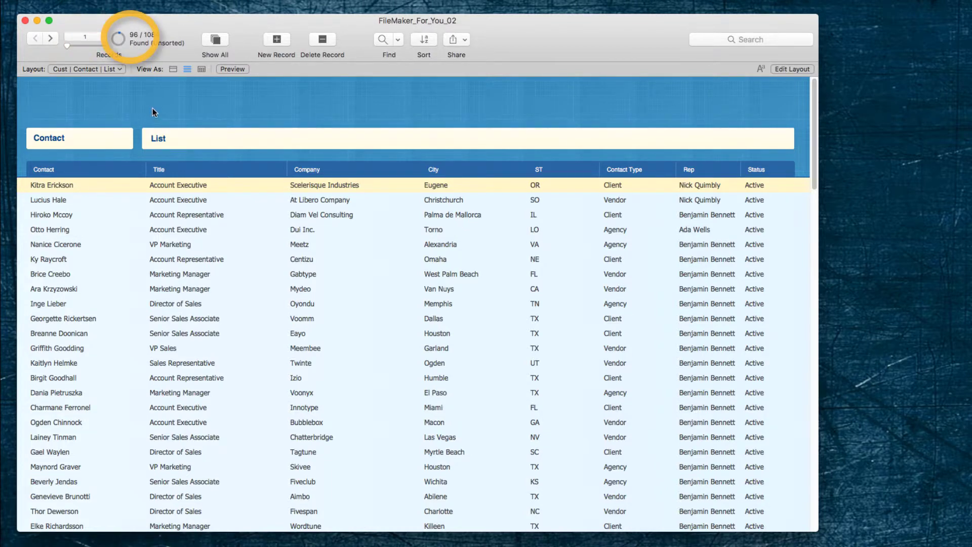
pyautogui.scroll(-3, 153, 108)
pyautogui.scroll(-2, 153, 108)
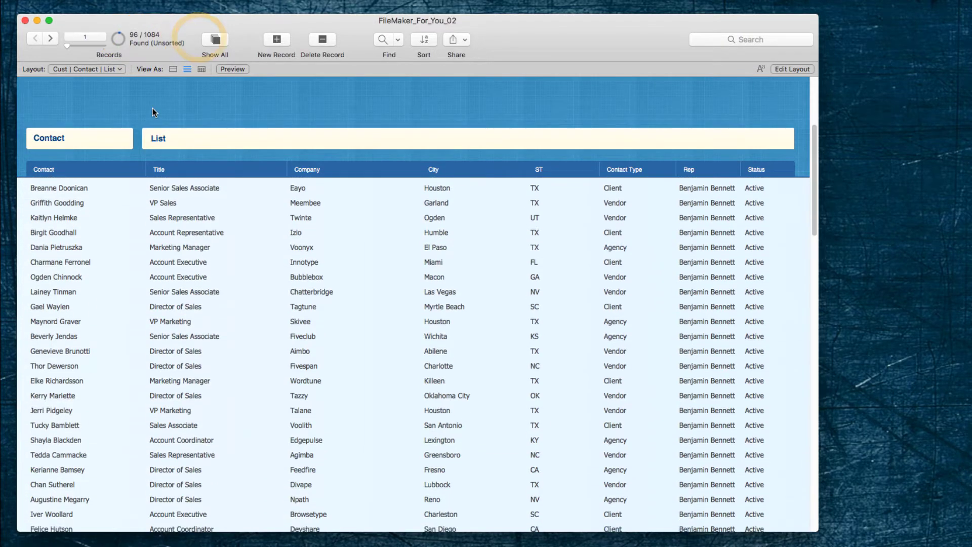
pyautogui.scroll(-5, 153, 109)
pyautogui.scroll(-1, 152, 108)
pyautogui.scroll(-10, 152, 108)
pyautogui.scroll(-3, 153, 108)
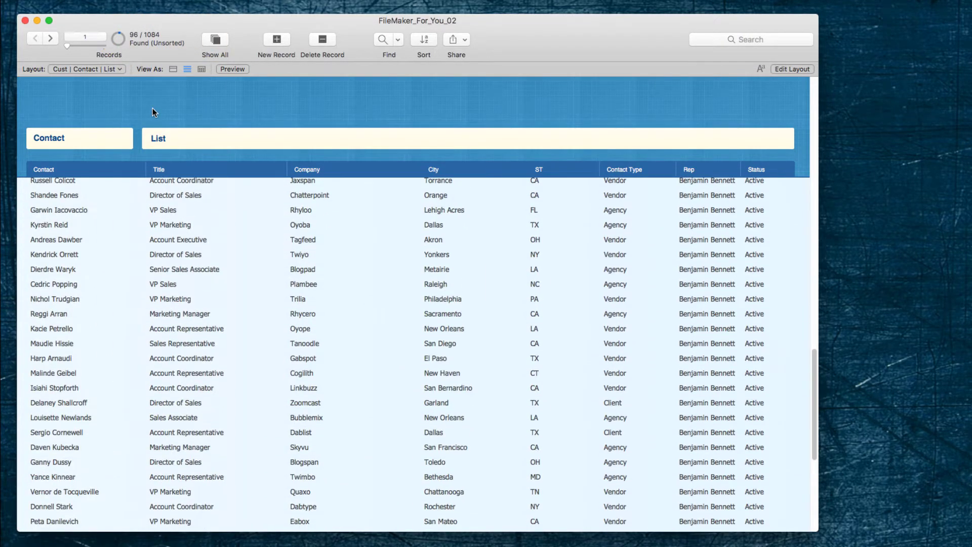
pyautogui.scroll(-1, 153, 108)
pyautogui.scroll(-4, 153, 108)
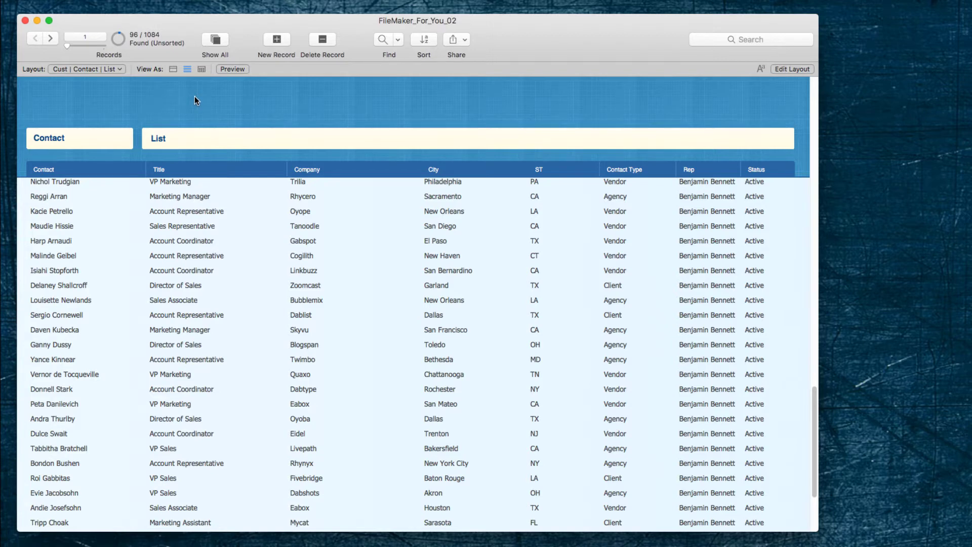
# - Enter a new find with 'Graphic Designer' pasted into Title from the field index
pyautogui.press('super+f')
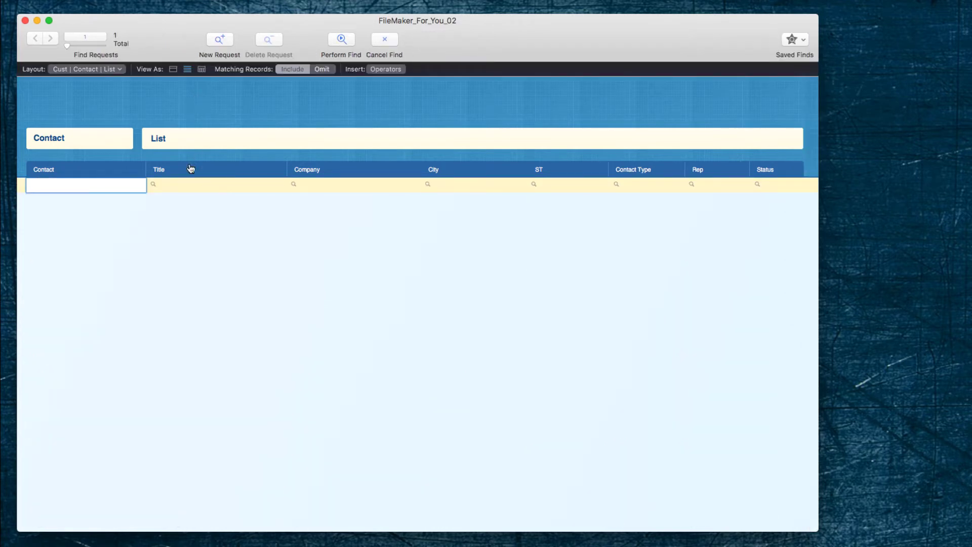
pyautogui.click(188, 183)
pyautogui.press('super+i')
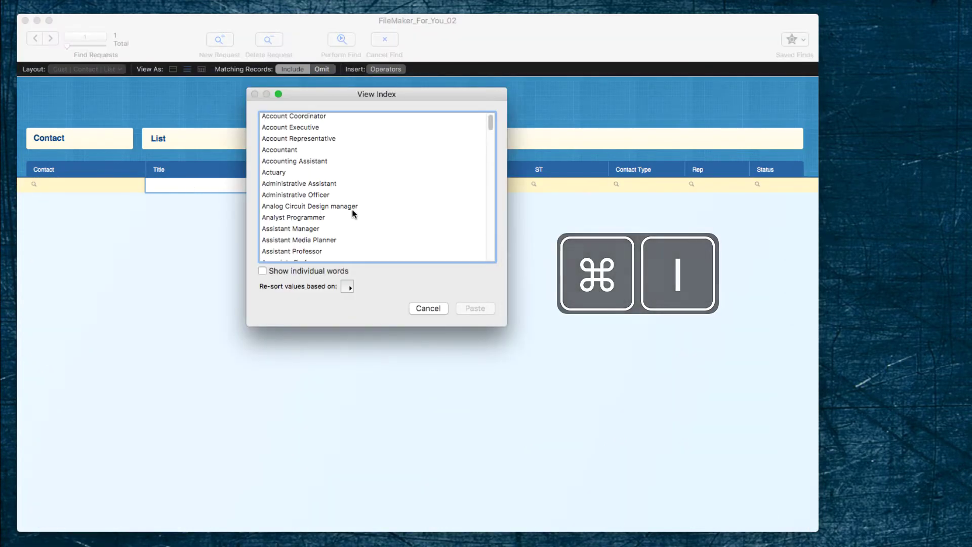
pyautogui.scroll(-2, 352, 209)
pyautogui.scroll(-2, 352, 209)
pyautogui.scroll(-2, 352, 209)
pyautogui.scroll(-3, 352, 211)
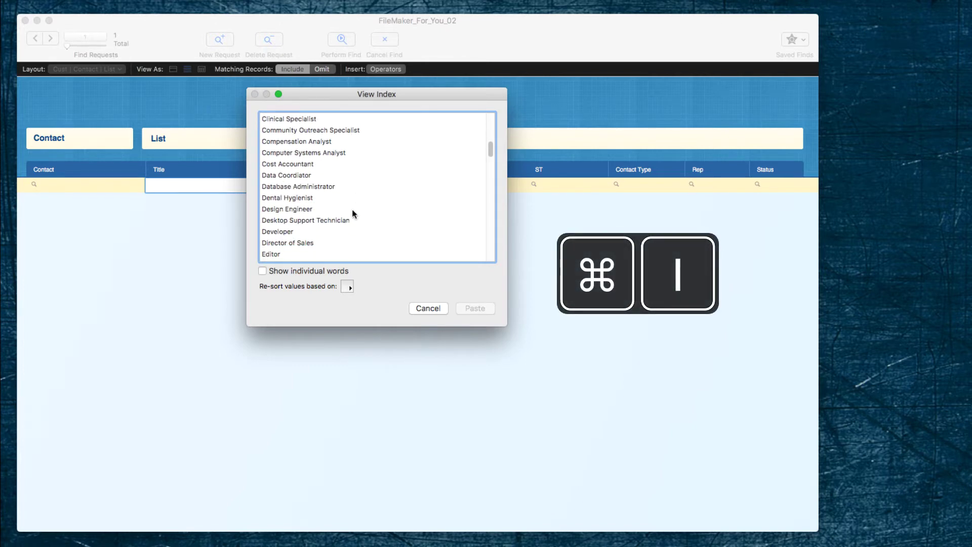
pyautogui.scroll(-2, 352, 212)
pyautogui.scroll(-2, 352, 212)
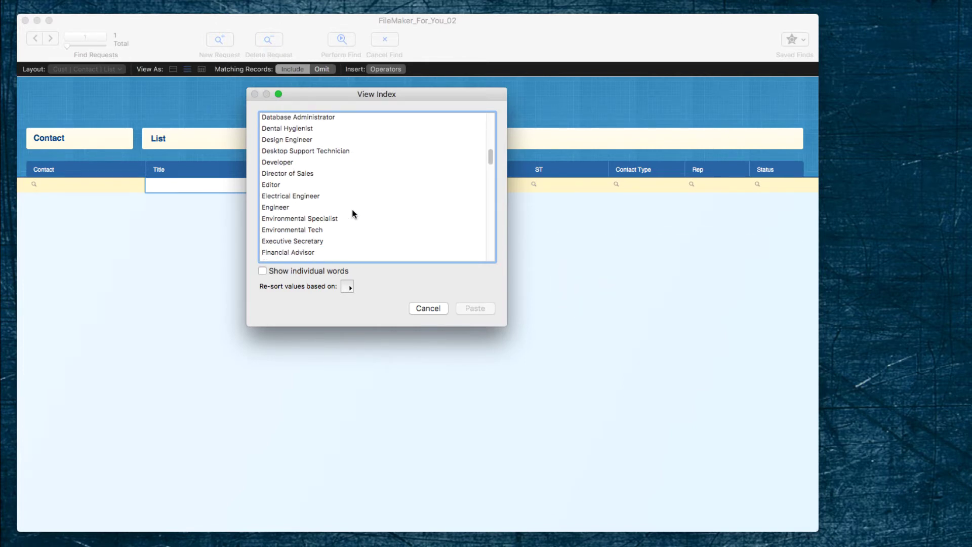
pyautogui.scroll(-3, 353, 212)
pyautogui.scroll(-2, 352, 213)
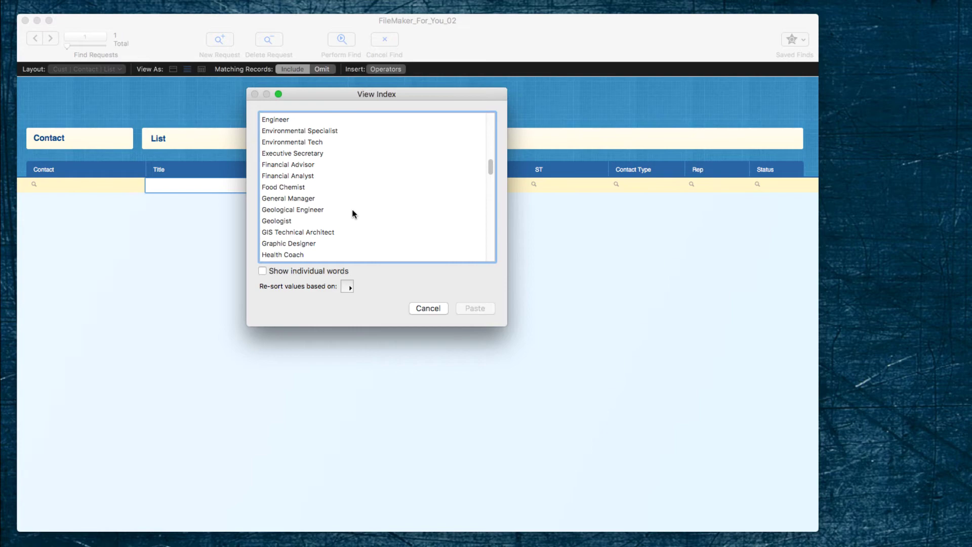
pyautogui.scroll(-2, 351, 213)
pyautogui.scroll(-1, 352, 212)
pyautogui.click(291, 177)
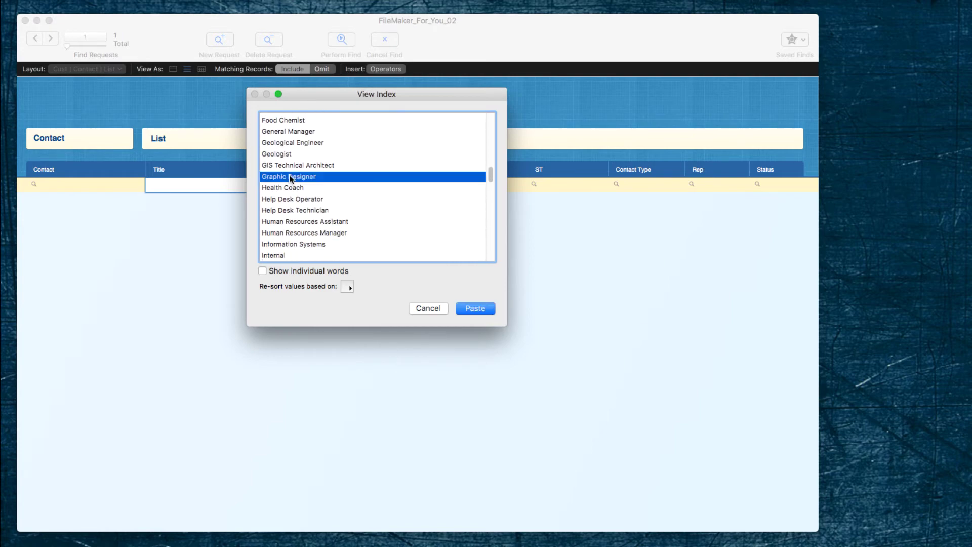
pyautogui.click(482, 310)
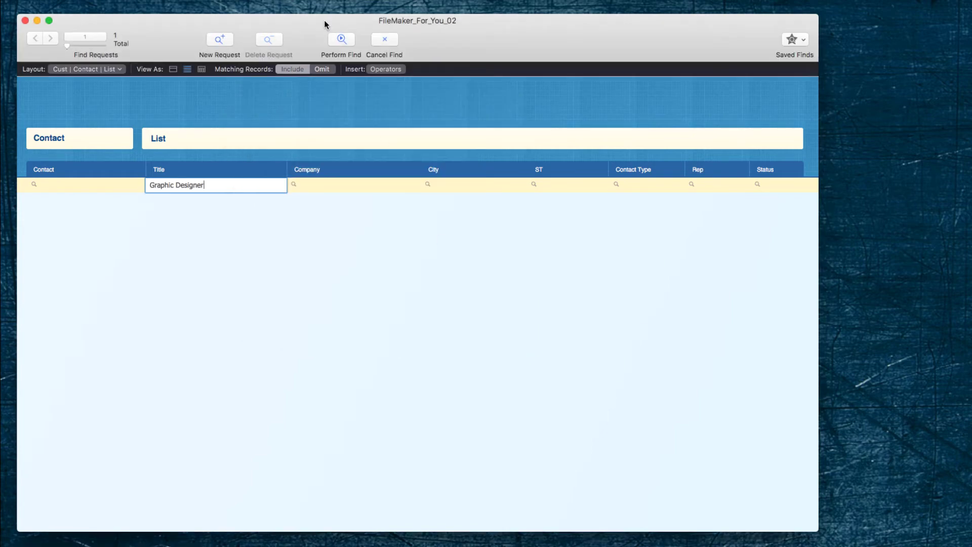
pyautogui.click(310, 0)
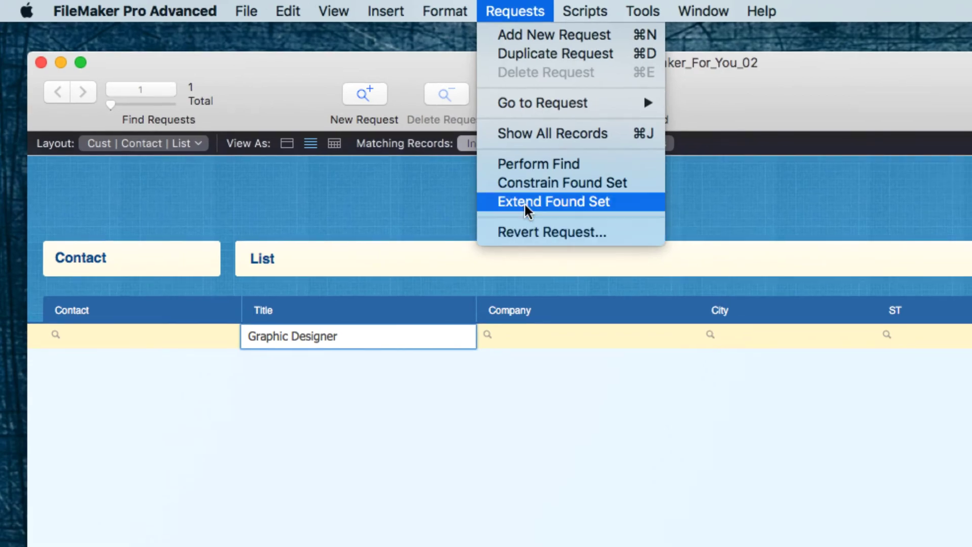
# - Extend the found set with the Graphic Designer request, reaching 104 of 1084 records
pyautogui.click(443, 166)
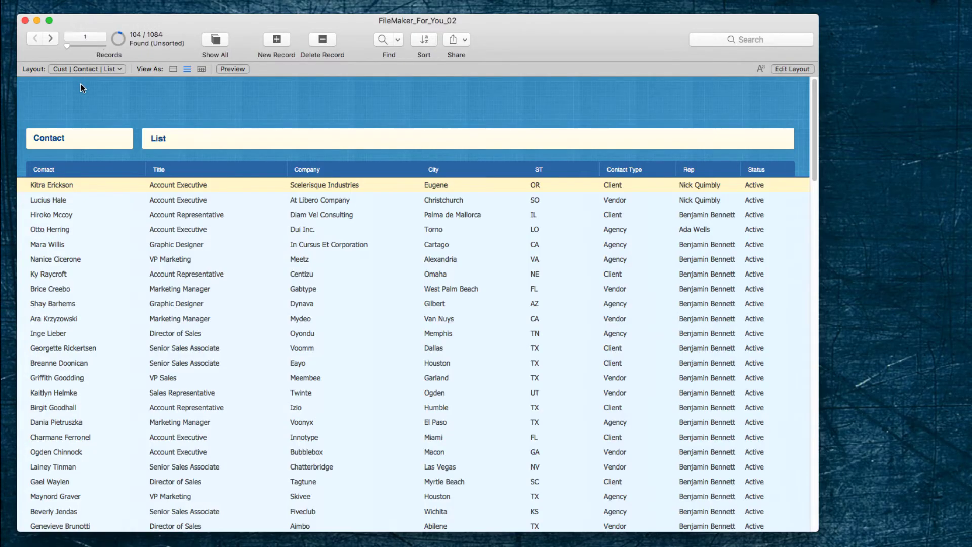